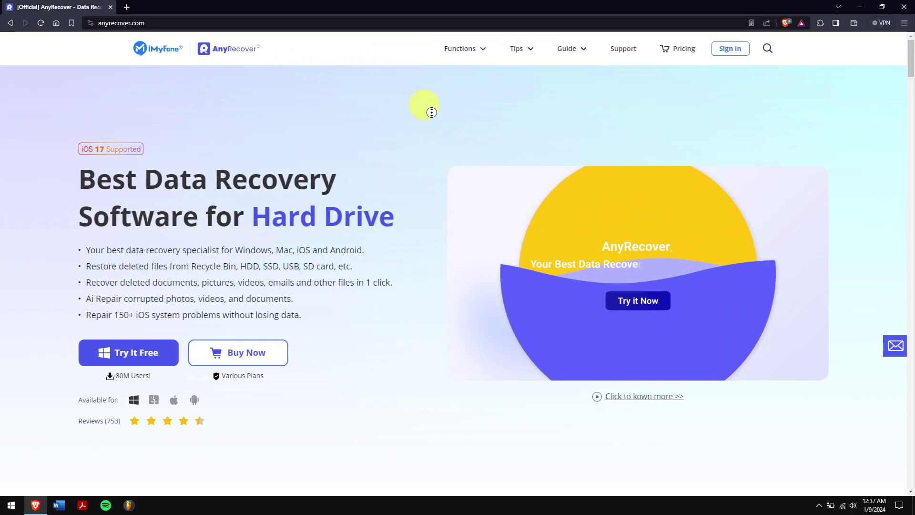
Step: Scroll through the recovery features on anyrecover.com, then minimize the browser
scroll(432, 112, "down", 1)
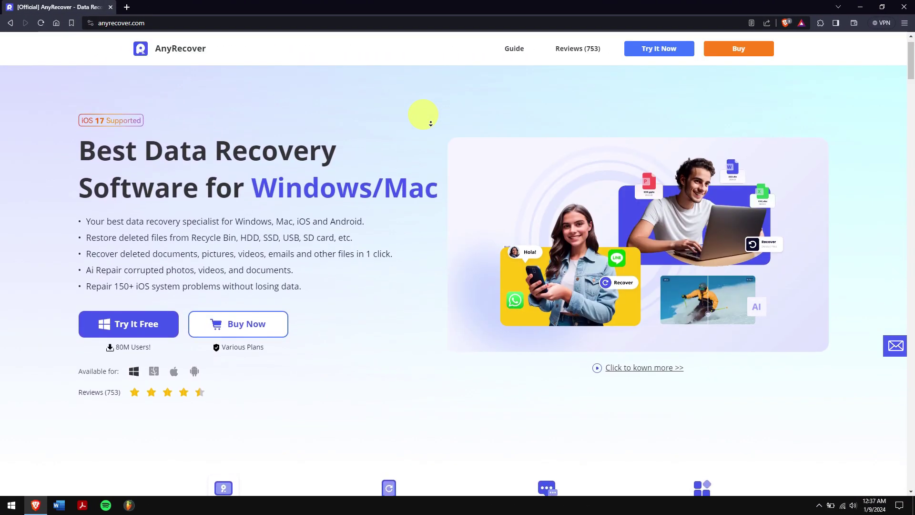
scroll(430, 123, "down", 1)
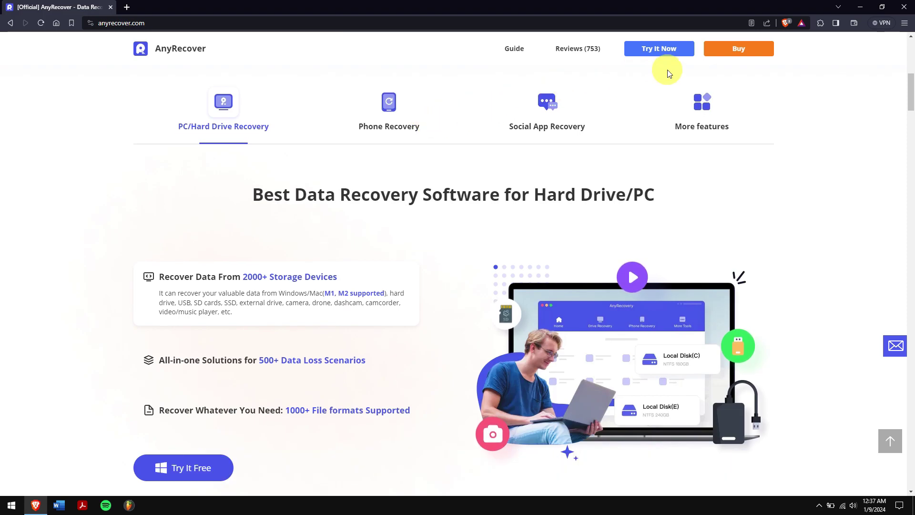
left_click(859, 7)
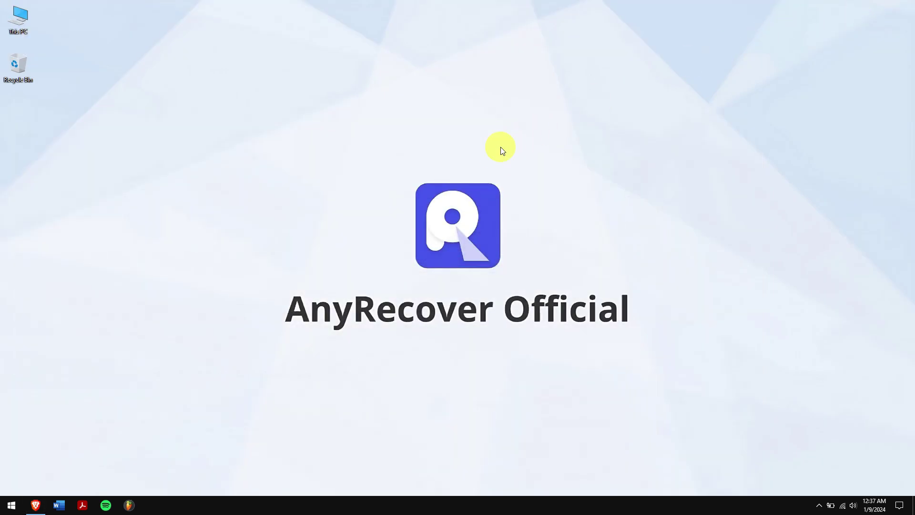
Step: Launch AnyRecover from Start search and begin iPhone Recovery with the connected iPhone
key("super")
type("anyrecover")
key("Return")
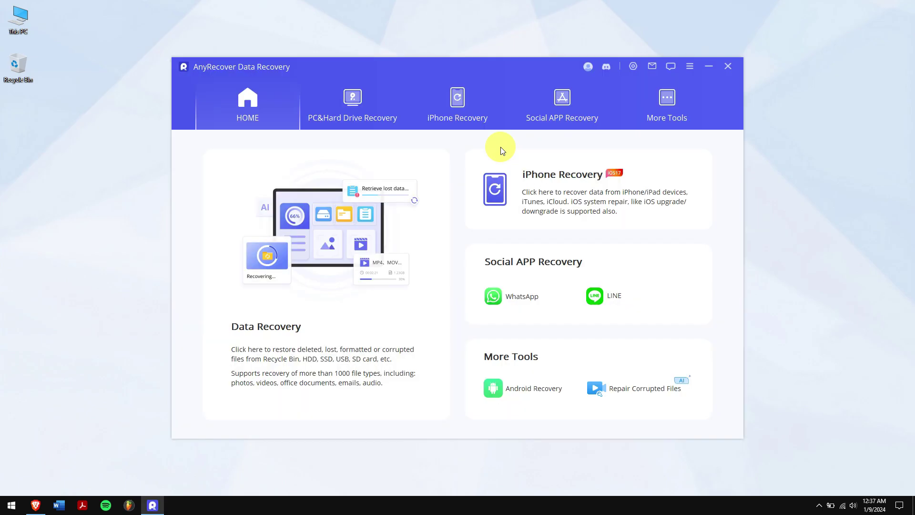
left_click(562, 187)
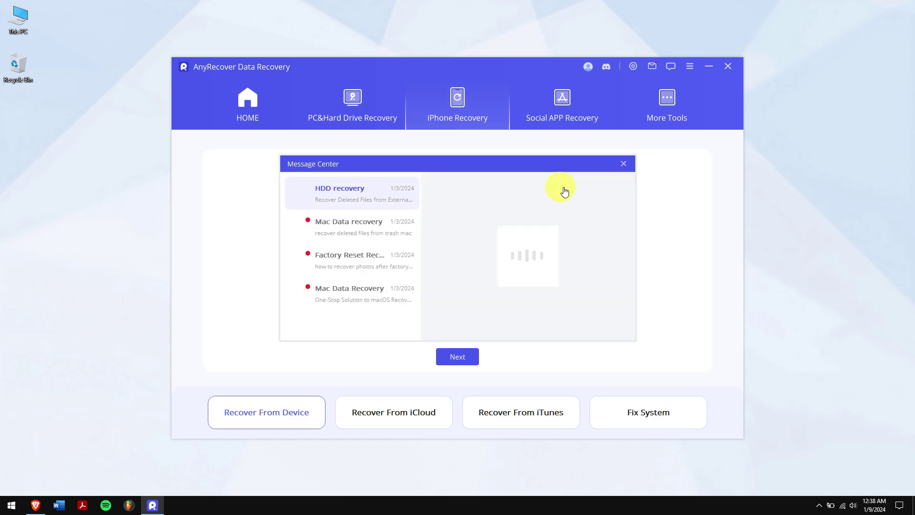
left_click(623, 164)
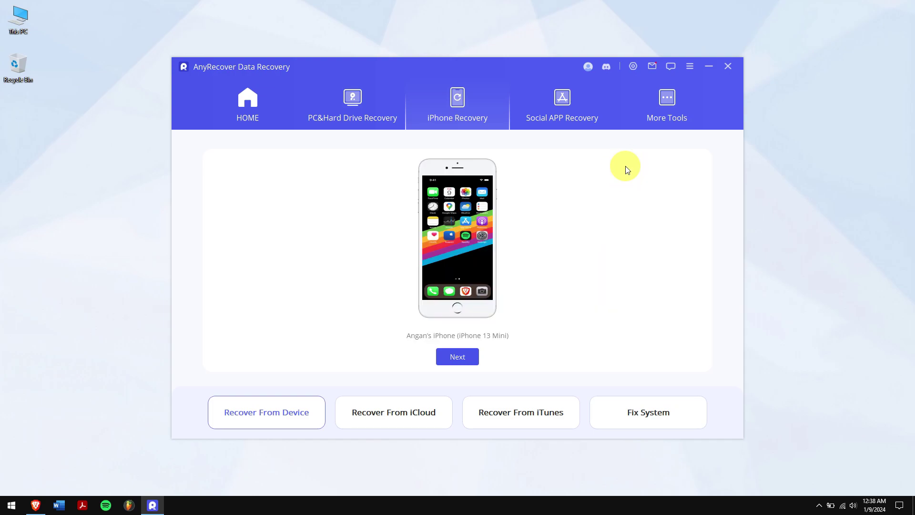
left_click(451, 357)
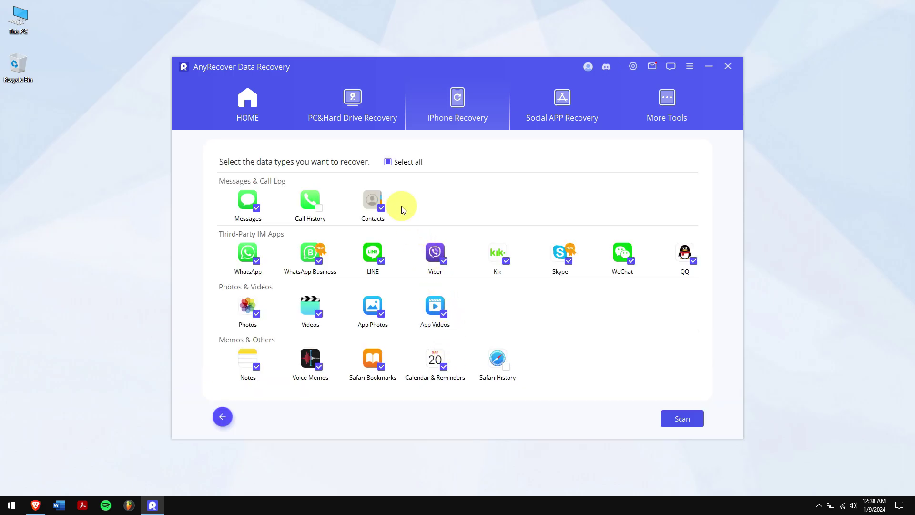
Step: Limit the scan's data types to Photos only and start scanning
left_click(386, 164)
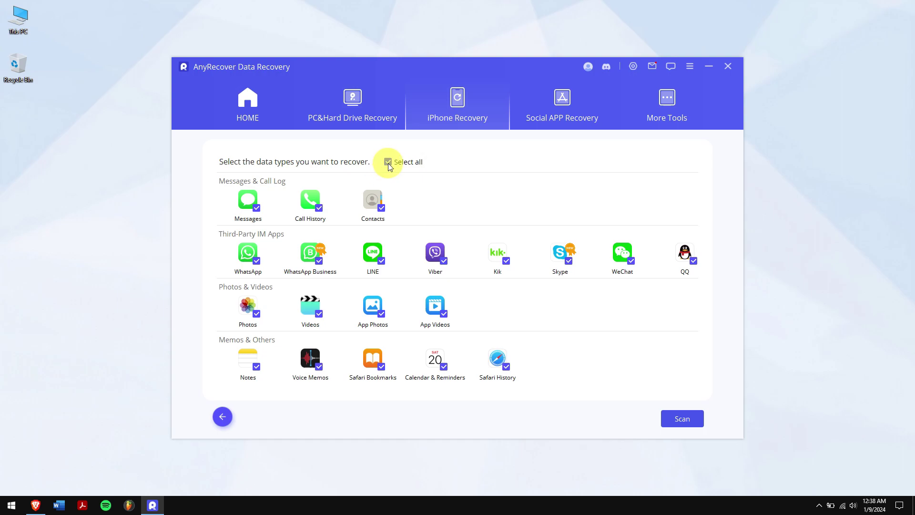
left_click(388, 163)
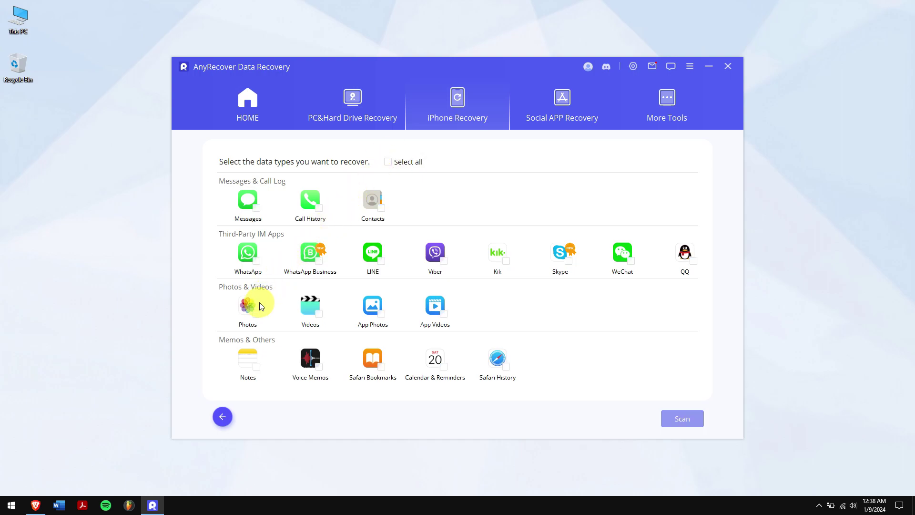
left_click(256, 316)
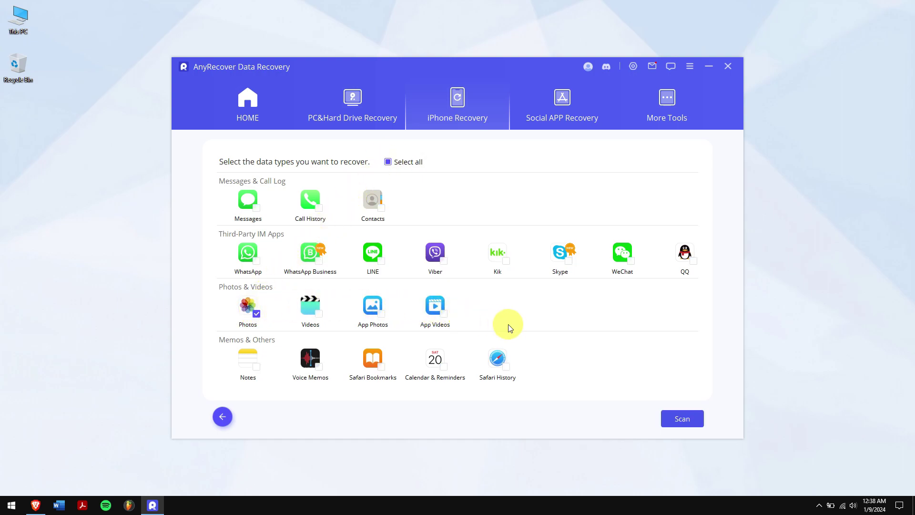
left_click(695, 420)
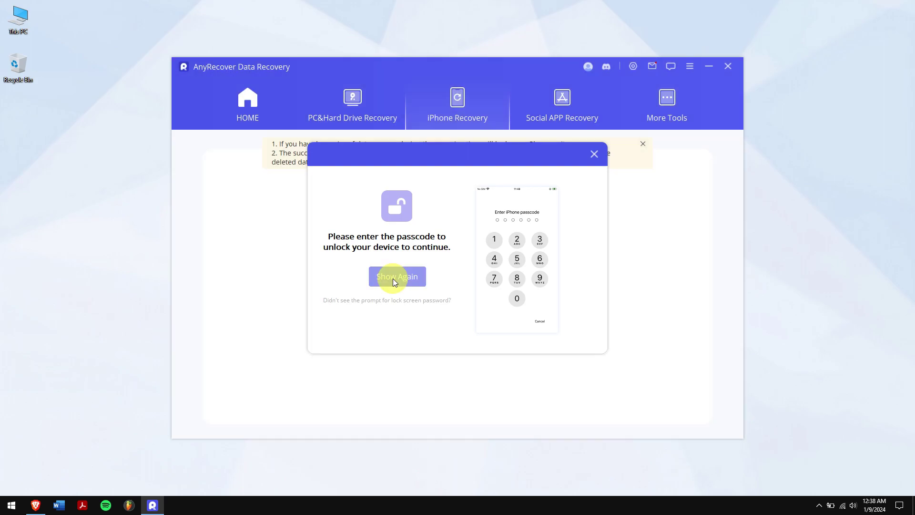
Step: Deselect all 1566 scanned photos, mark four, and choose Recover to Computer
left_click(394, 278)
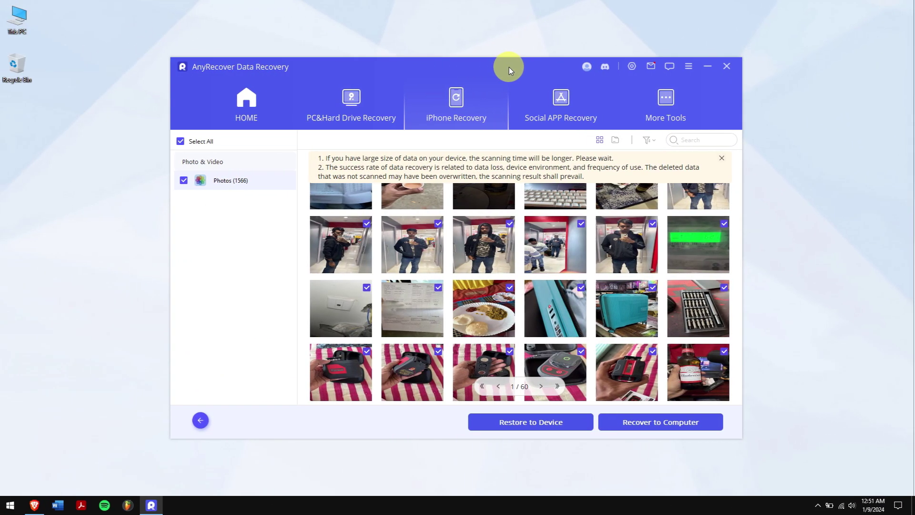
left_click(183, 180)
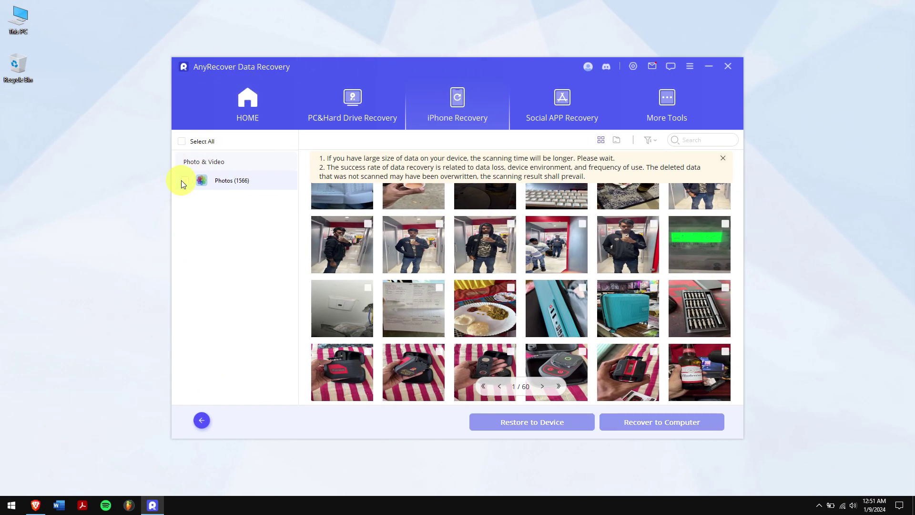
left_click(510, 223)
left_click(583, 288)
left_click(654, 287)
left_click(724, 288)
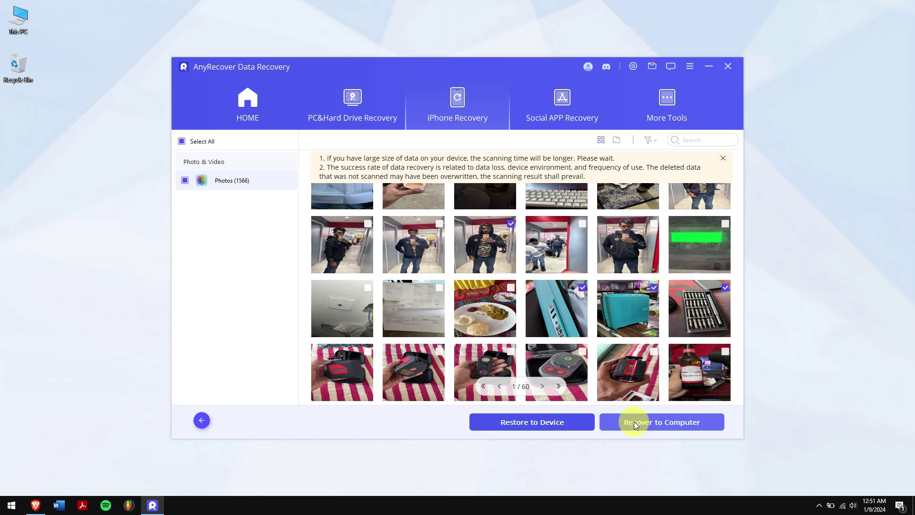
left_click(635, 425)
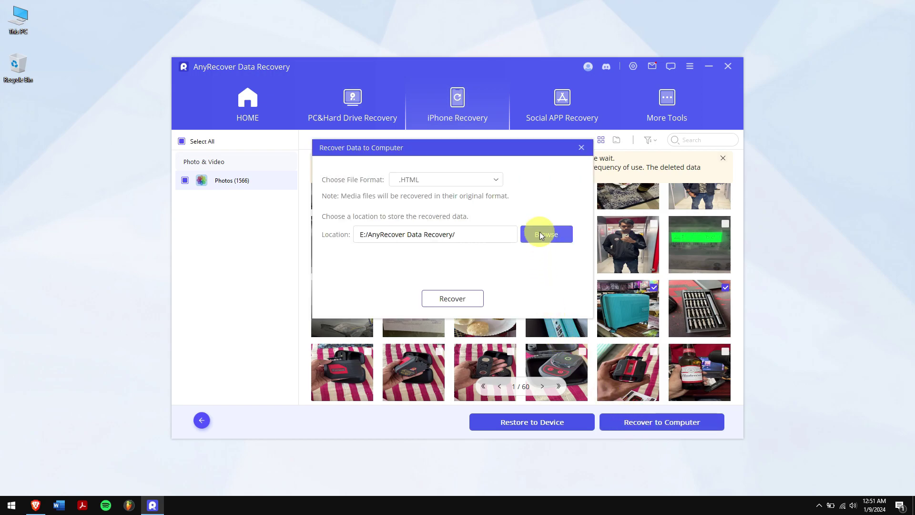
left_click(467, 298)
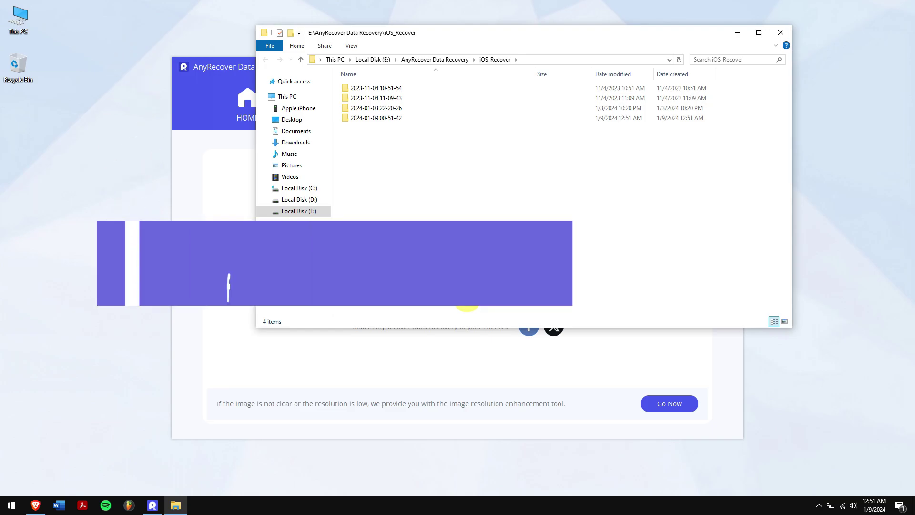
double_click(371, 119)
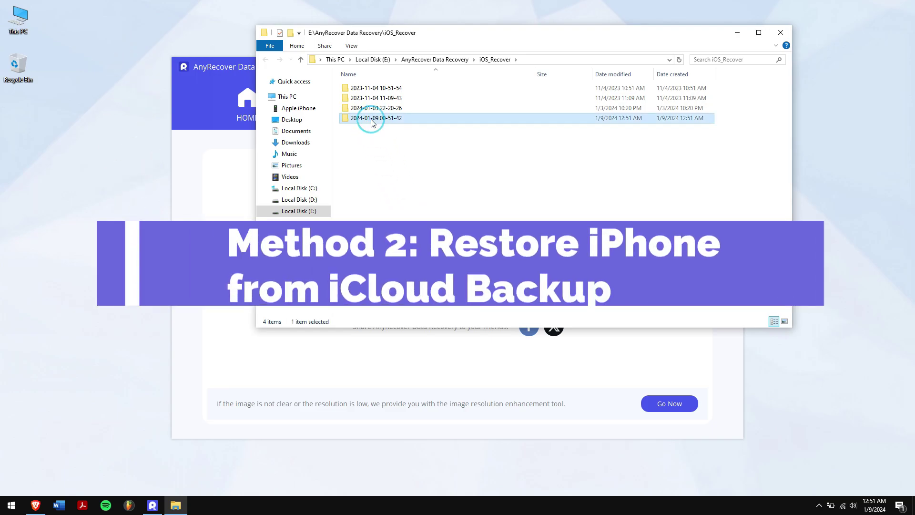
double_click(368, 88)
left_click_drag(365, 163, 572, 85)
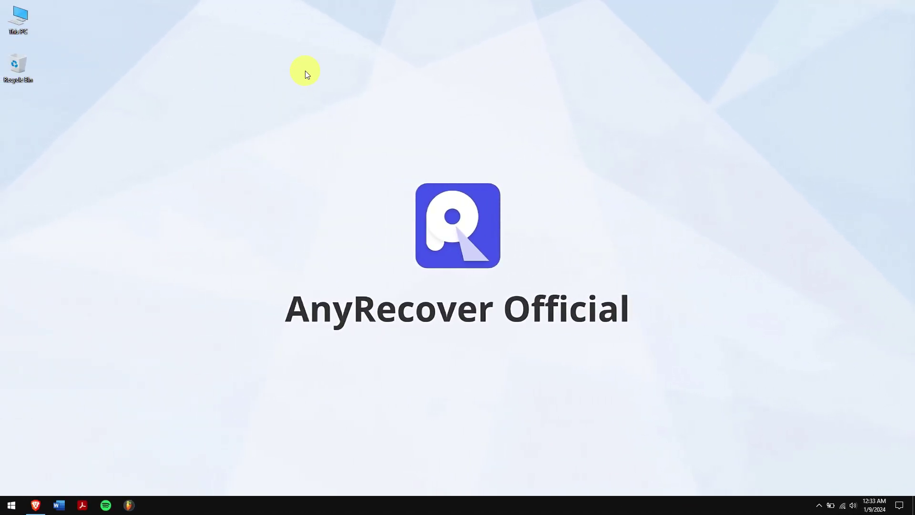
Step: Refresh the desktop, load icloud.com in a new Brave tab, and sign in
right_click(305, 71)
left_click(347, 100)
left_click(36, 505)
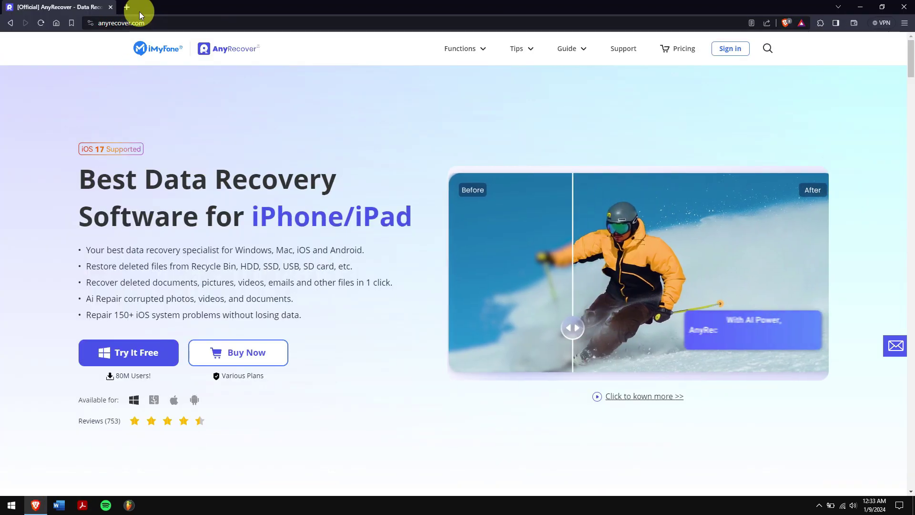
left_click(127, 7)
type("icloud.com")
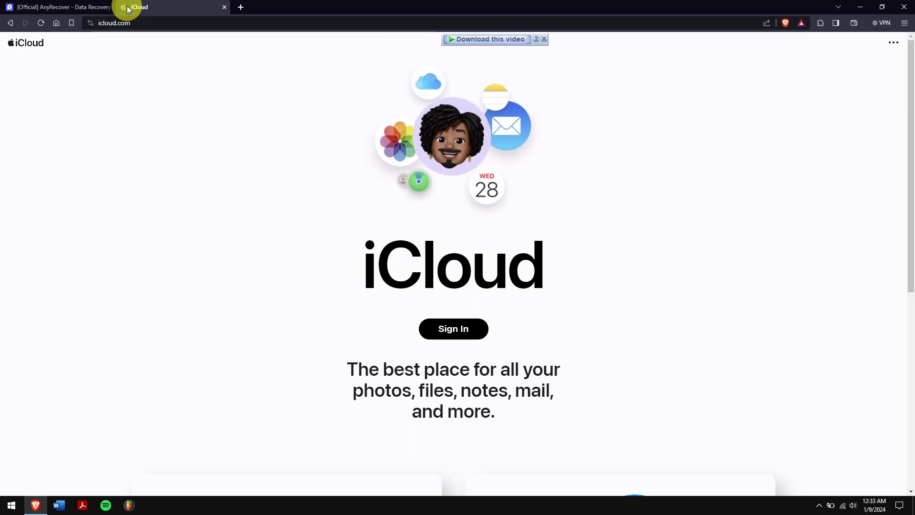
left_click(447, 338)
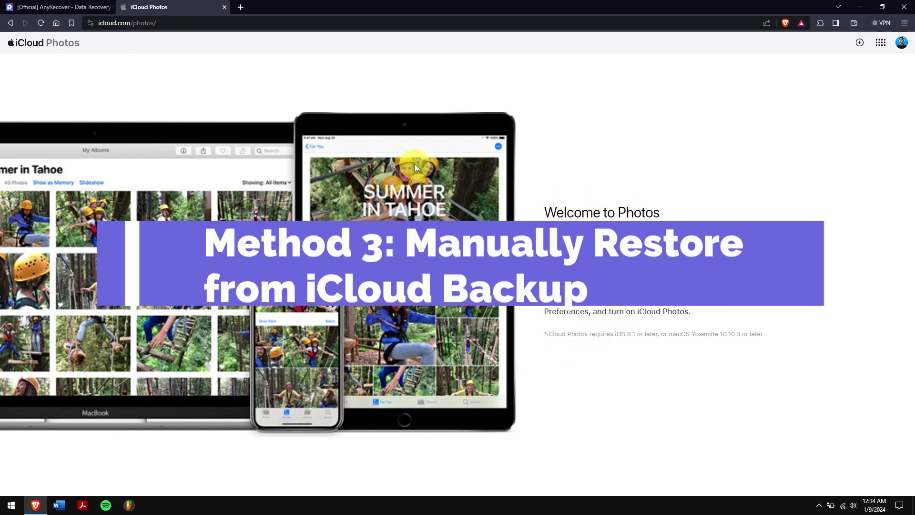
Step: Go back to the iCloud home dashboard, scroll it, and minimize the browser
left_click(34, 45)
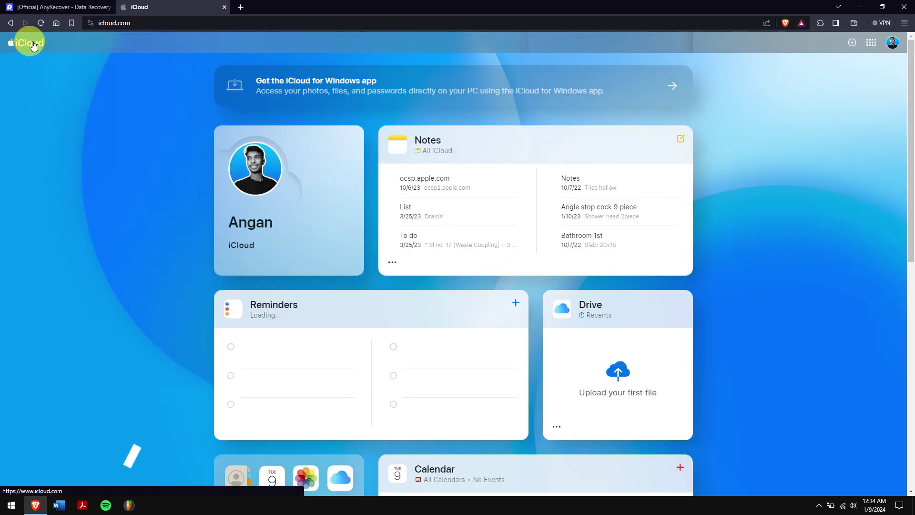
scroll(761, 229, "down", 2)
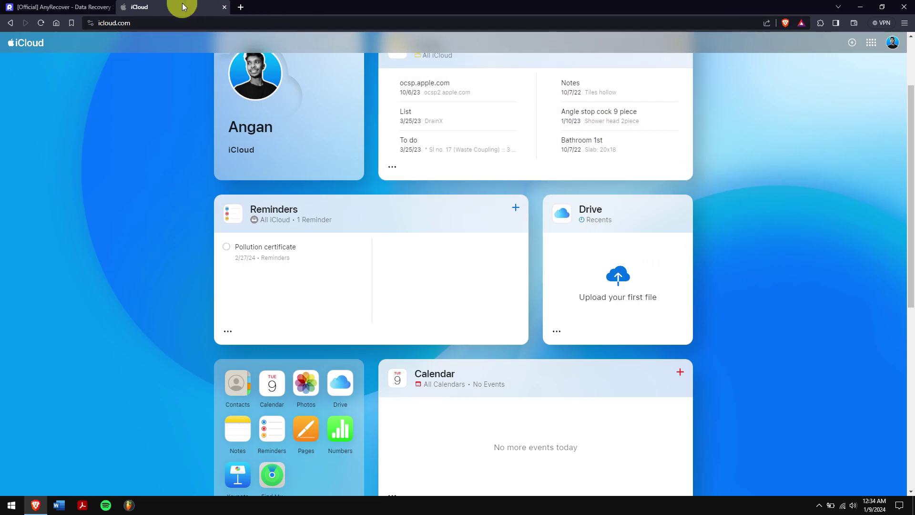
left_click(860, 13)
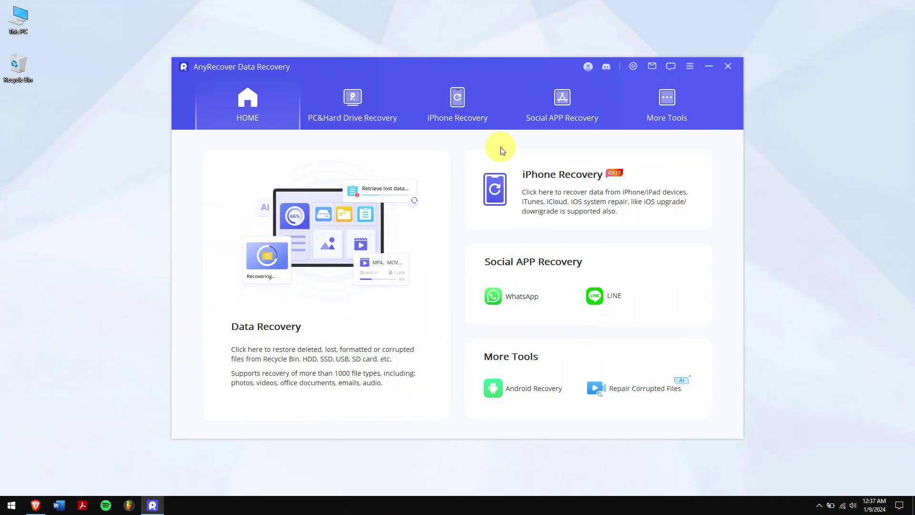
Step: Open iPhone Recovery, then apply coupon ARYT0110 to the Lifetime Plan checkout, totalling 89.99 USD
left_click(558, 186)
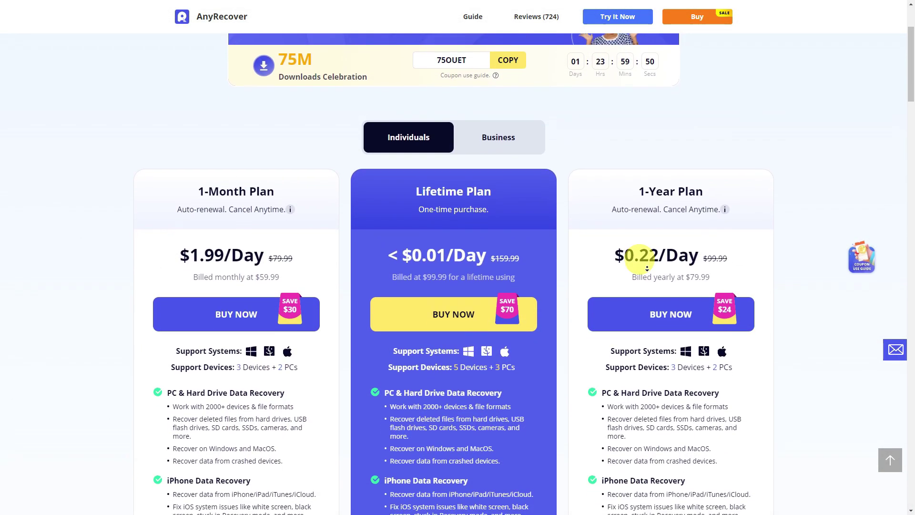
left_click(475, 300)
left_click(212, 310)
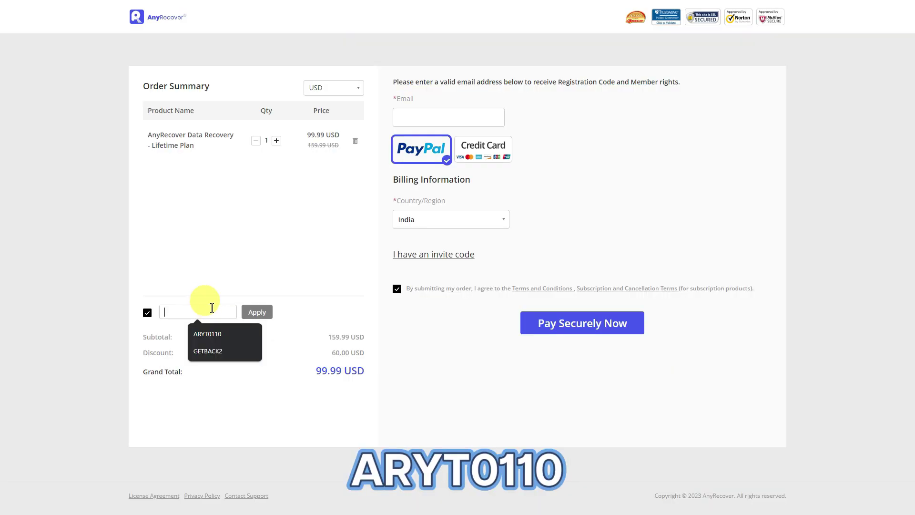
left_click(228, 333)
left_click(258, 313)
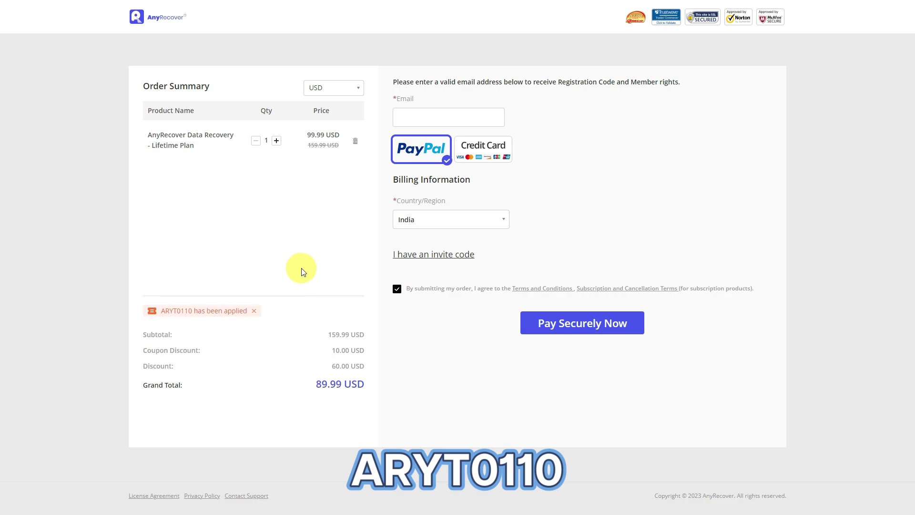
left_click_drag(312, 384, 380, 389)
left_click(381, 388)
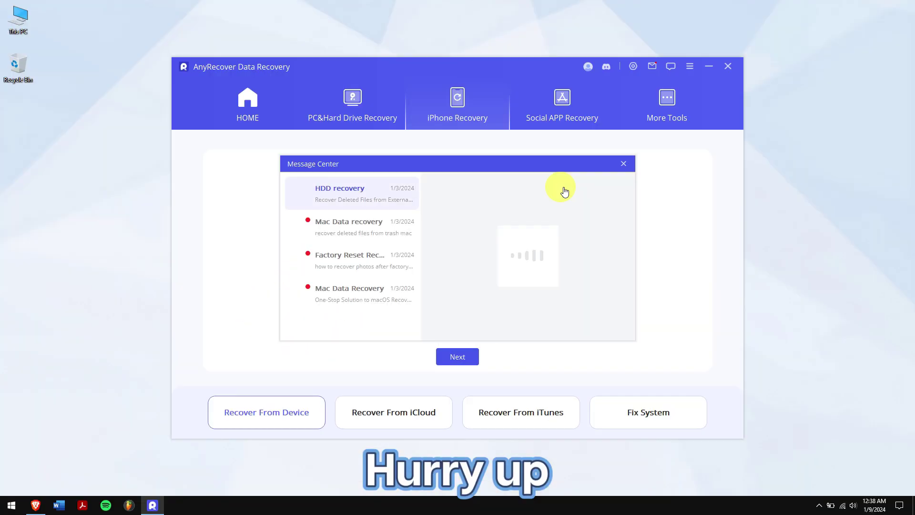
Step: Dismiss Message Center, continue with the iPhone, select only Photos, and start the scan
left_click(624, 164)
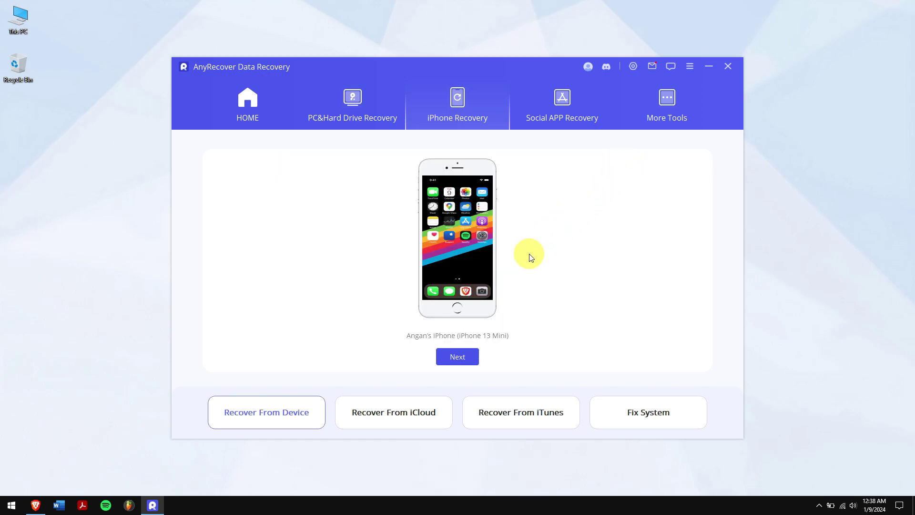
left_click(450, 353)
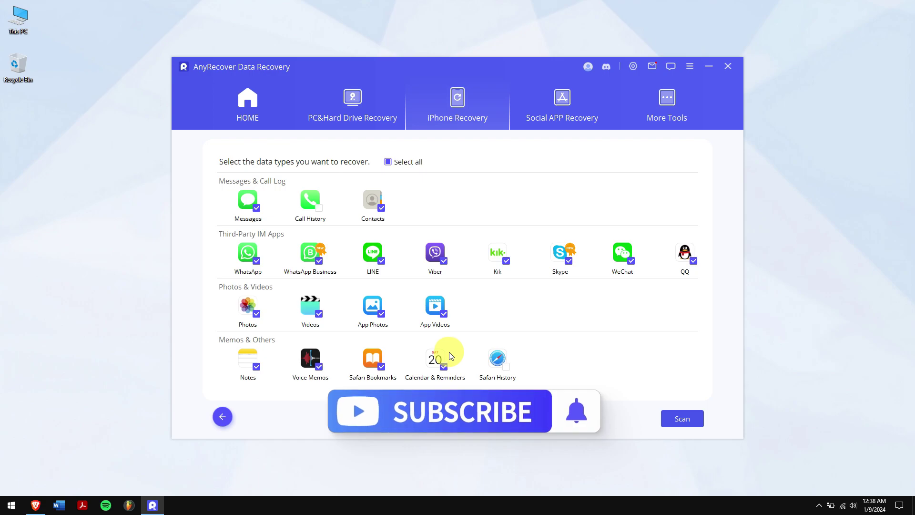
left_click(387, 162)
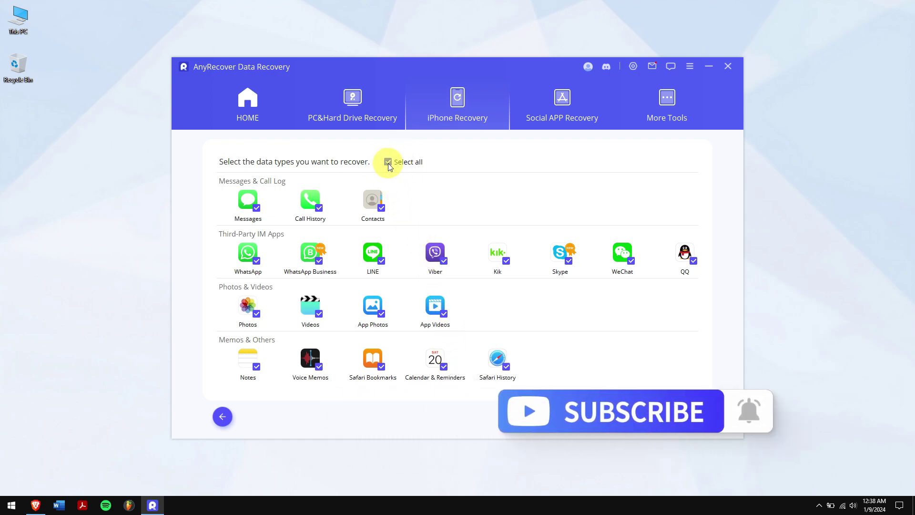
left_click(388, 163)
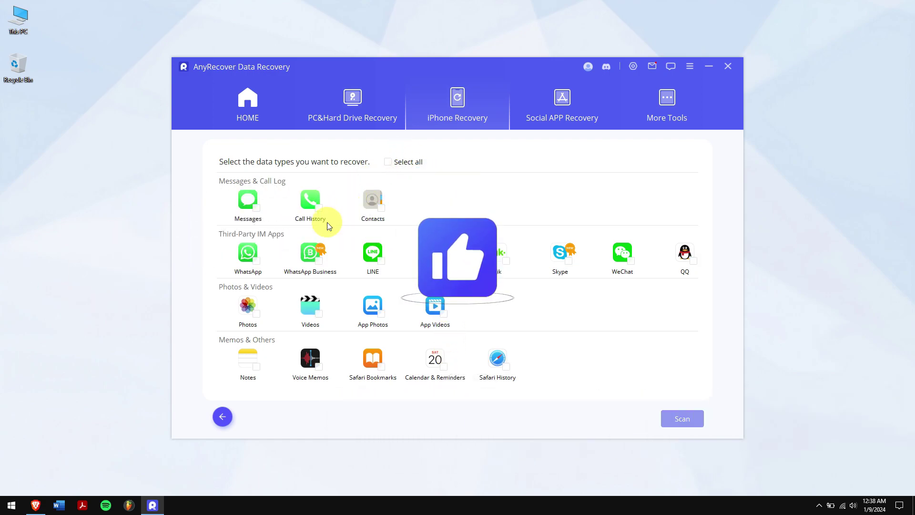
left_click(255, 315)
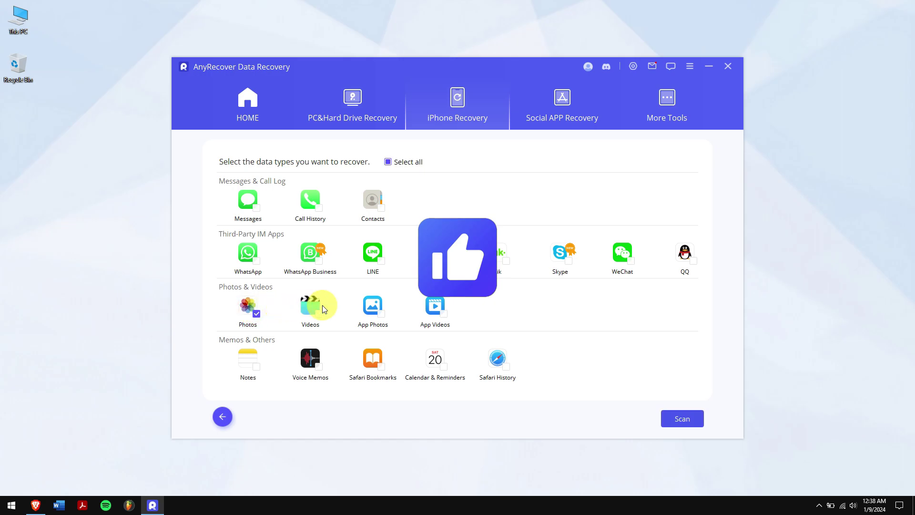
left_click(682, 419)
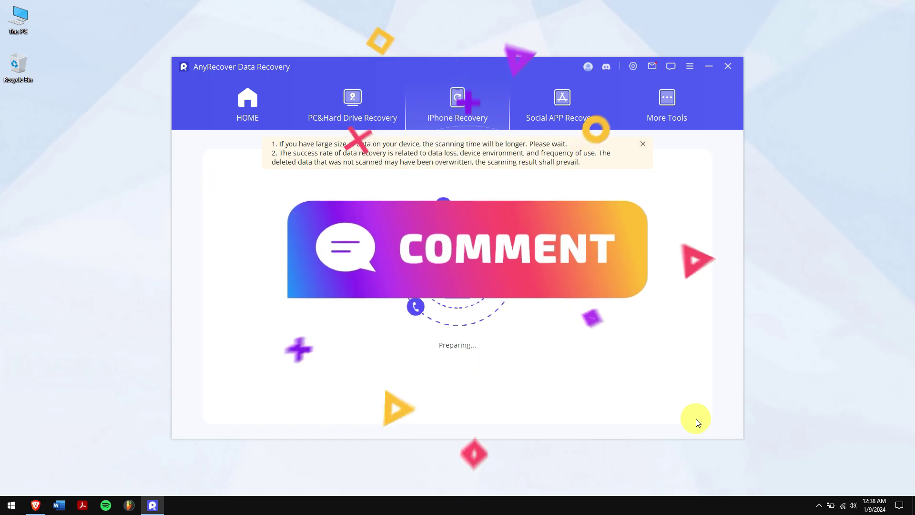